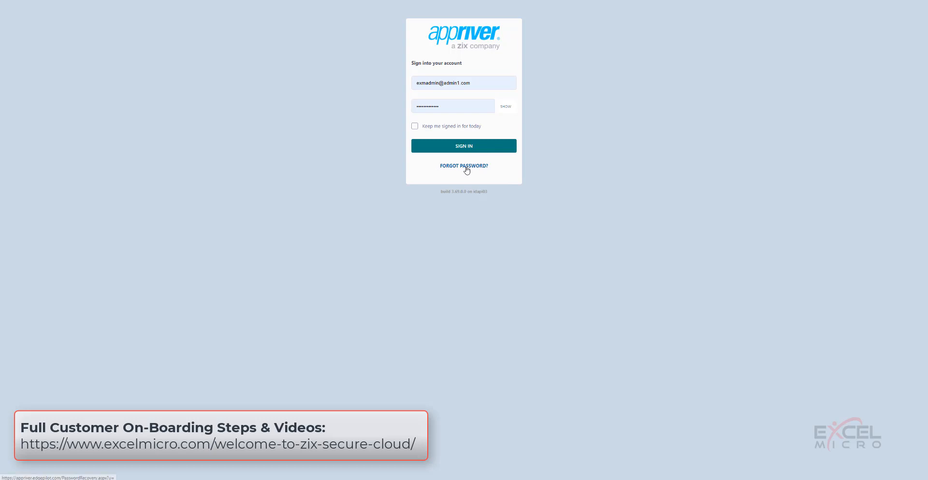
Sign in to the partner portal with the verification code and trust this device under the name "Zxl Admin".
{"action": "left_click", "coordinate": [424, 152]}
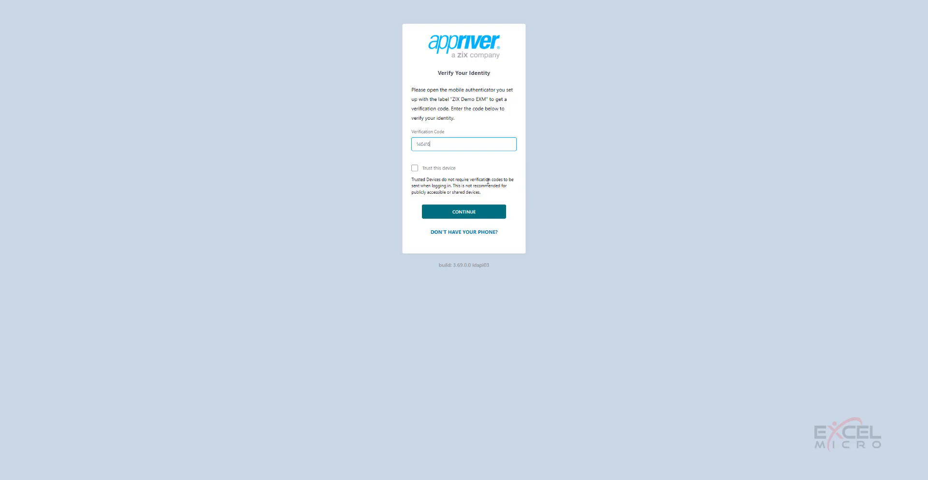
{"action": "left_click", "coordinate": [415, 169]}
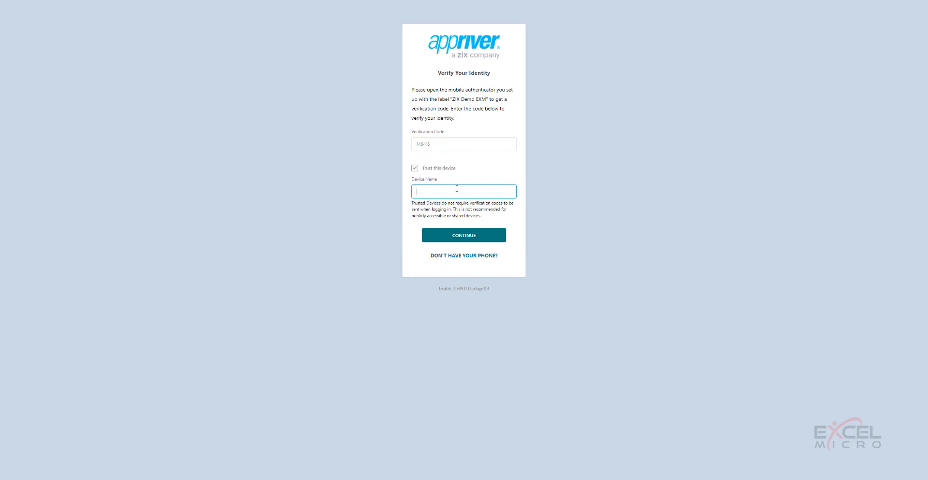
{"action": "type", "text": "Zxl Admin"}
{"action": "left_click", "coordinate": [465, 238]}
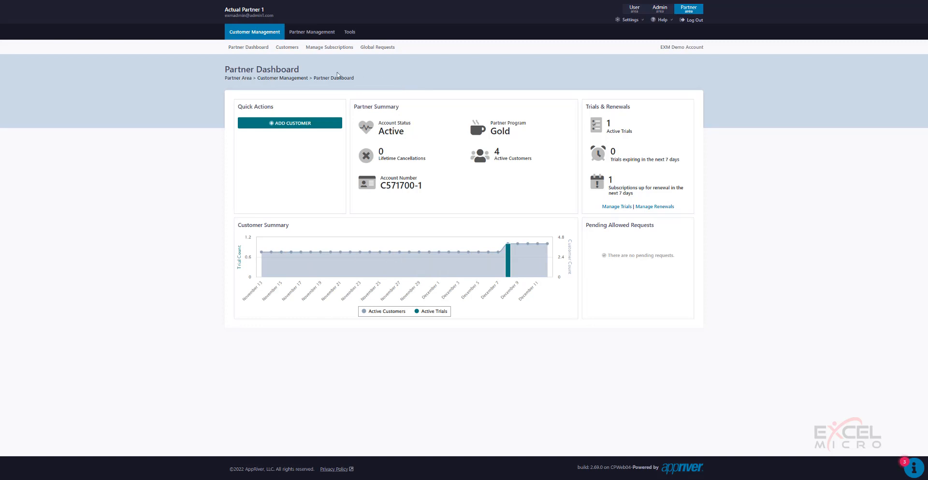
Start adding a new customer and set the company name to "Customer abc12345".
{"action": "left_click", "coordinate": [292, 125]}
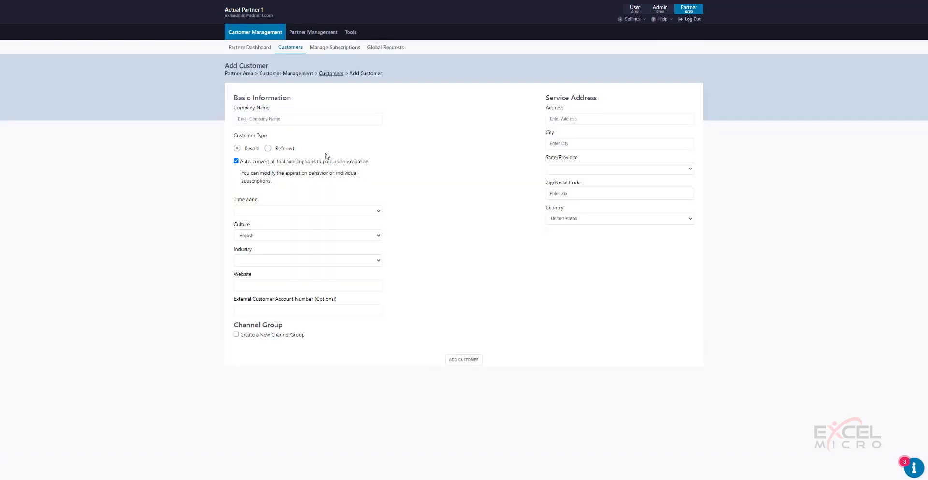
{"action": "left_click", "coordinate": [270, 119]}
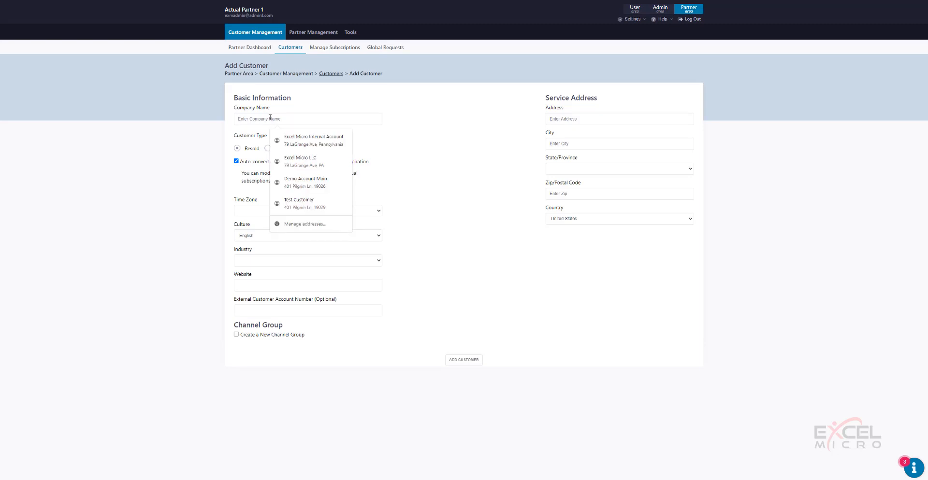
{"action": "type", "text": "Cu"}
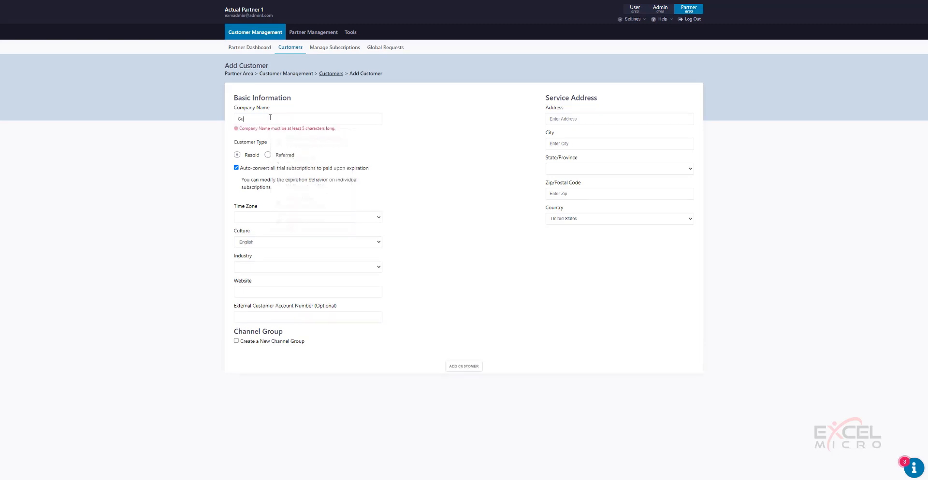
{"action": "type", "text": "stomer abc12345"}
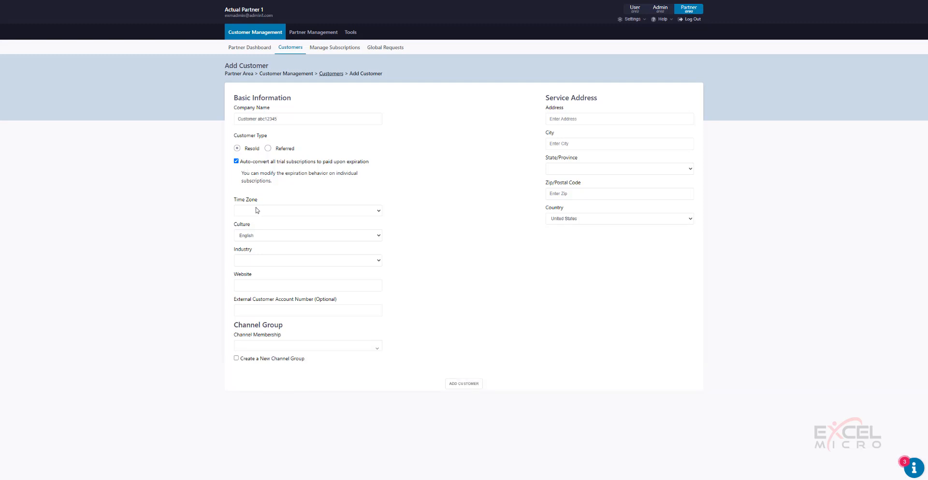
Set the customer's time zone to (UTC - 05:00) Eastern Time (US & Canada) and the industry to Other.
{"action": "left_click", "coordinate": [274, 212]}
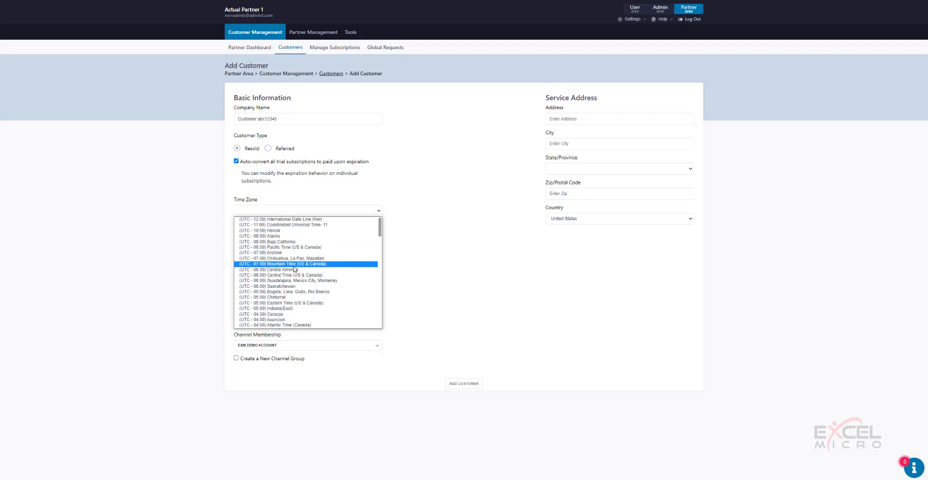
{"action": "left_click", "coordinate": [300, 303]}
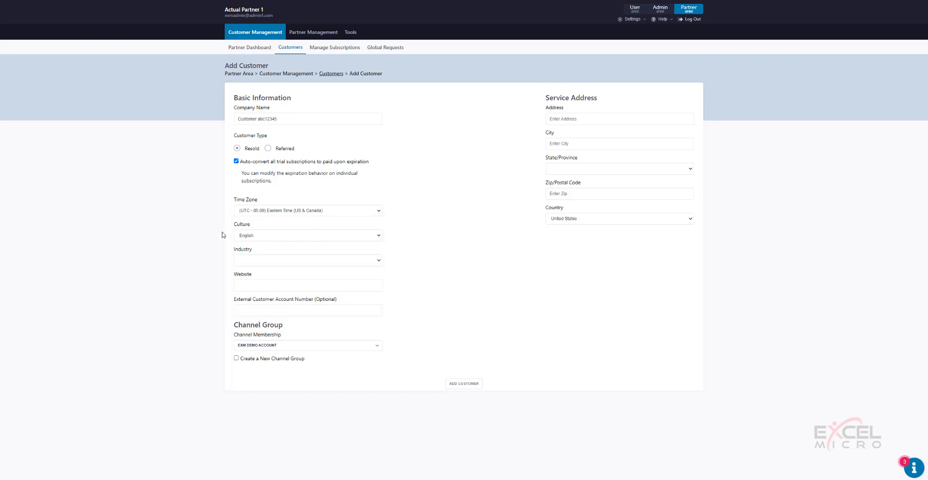
{"action": "left_click", "coordinate": [263, 239]}
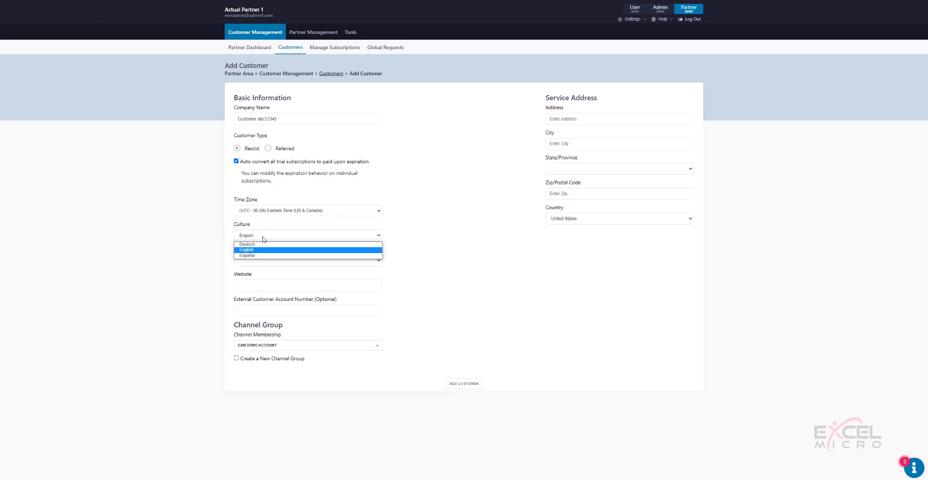
{"action": "left_click", "coordinate": [264, 239]}
{"action": "left_click", "coordinate": [256, 261]}
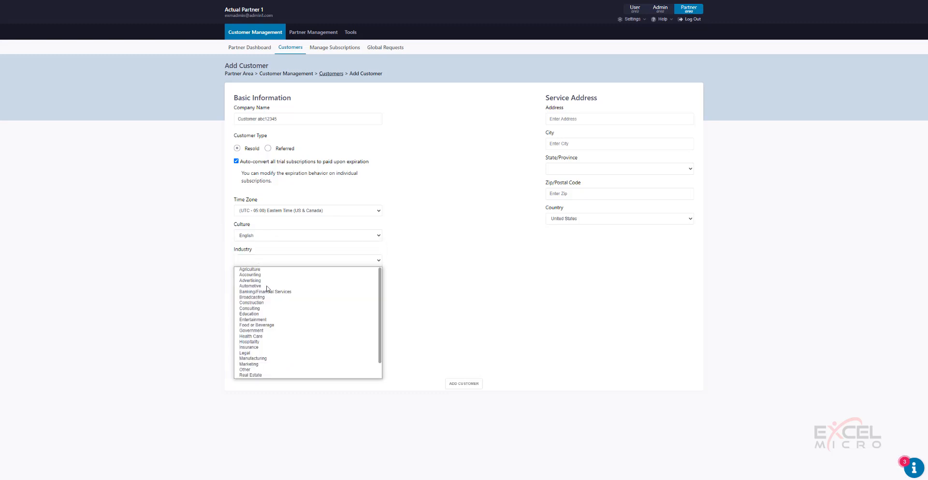
{"action": "left_click", "coordinate": [258, 370]}
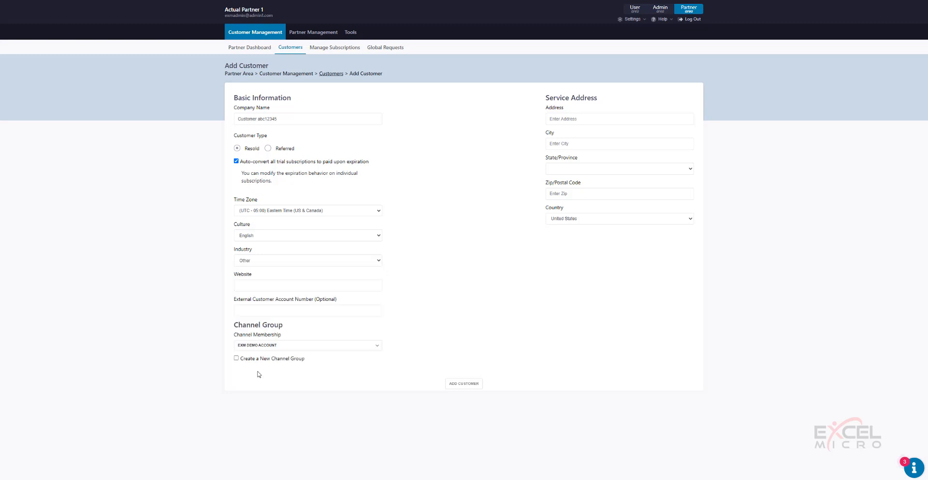
{"action": "left_click", "coordinate": [273, 284]}
{"action": "type", "text": "w"}
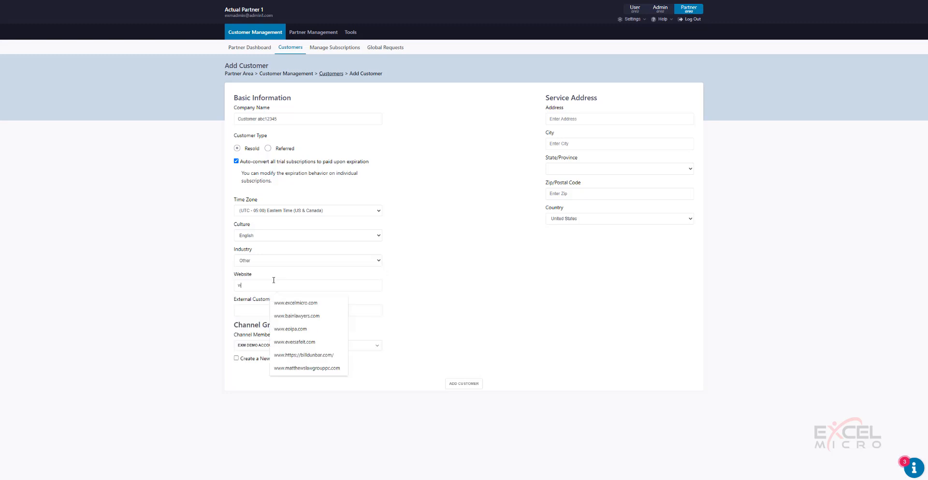
{"action": "type", "text": "ww.anotherdomain12345678.com"}
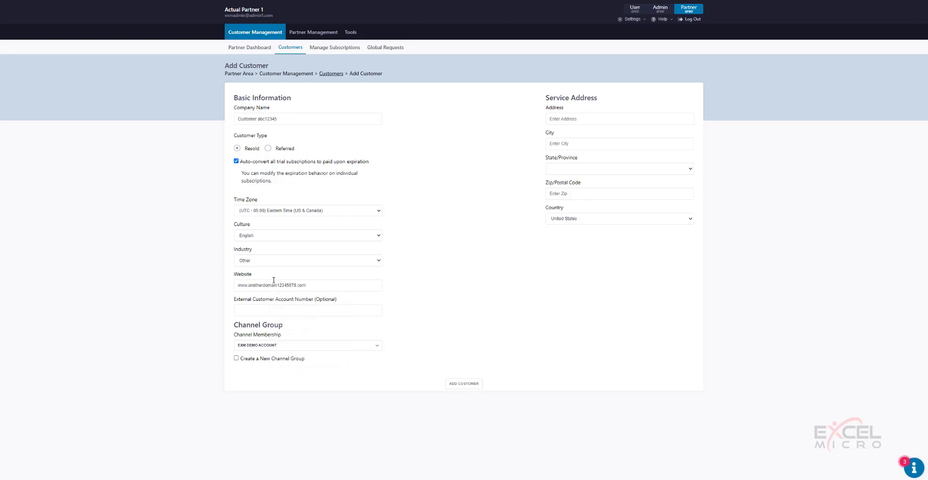
{"action": "type", "text": ".com"}
Fill in the service address from a saved browser entry and add the customer, declining to save the address.
{"action": "left_click", "coordinate": [558, 117]}
{"action": "left_click", "coordinate": [608, 140]}
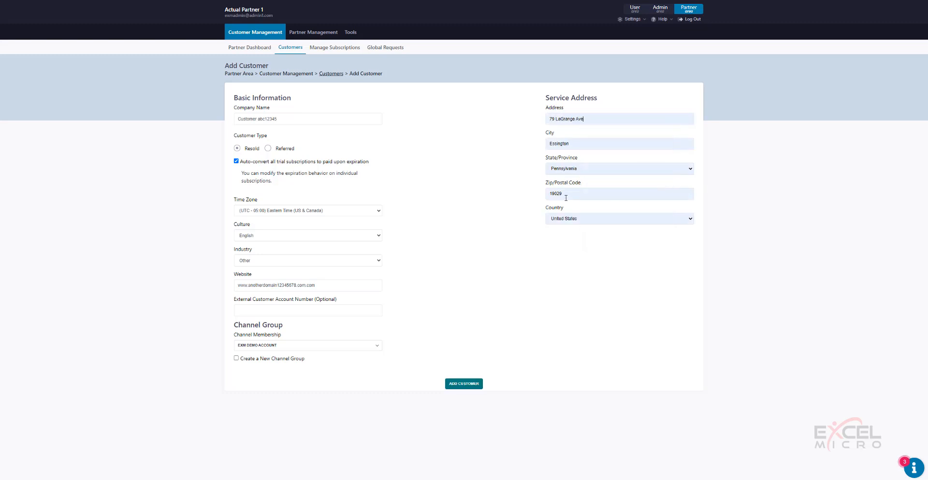
{"action": "left_click", "coordinate": [459, 385]}
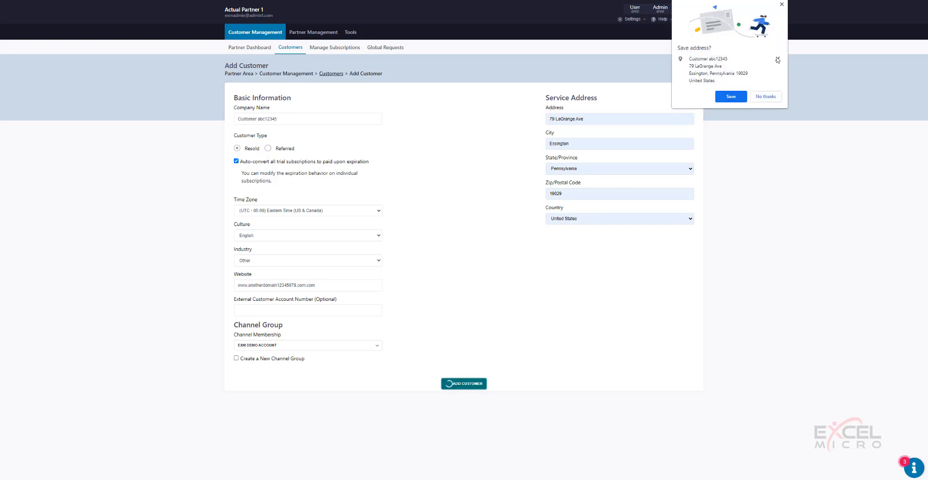
{"action": "left_click", "coordinate": [766, 99]}
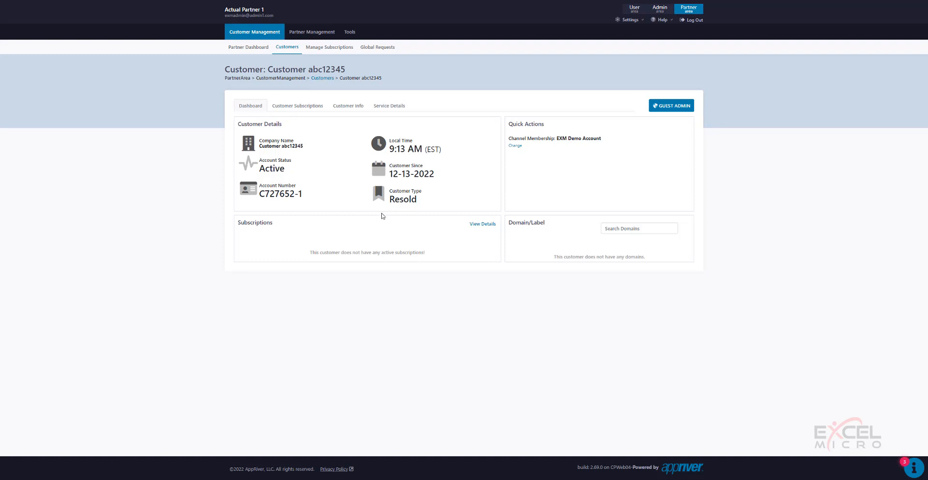
Choose Email Threat Protection as the new subscription to order for Customer abc12345.
{"action": "left_click", "coordinate": [292, 108]}
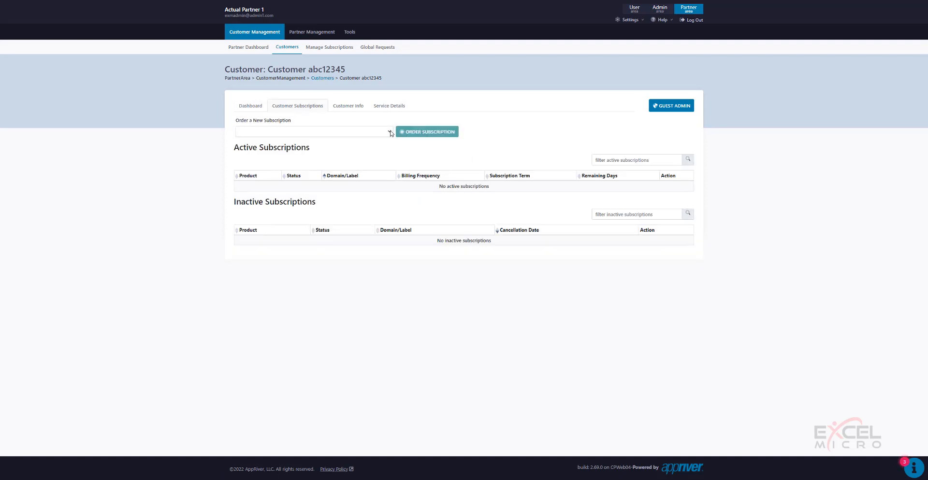
{"action": "left_click", "coordinate": [389, 131]}
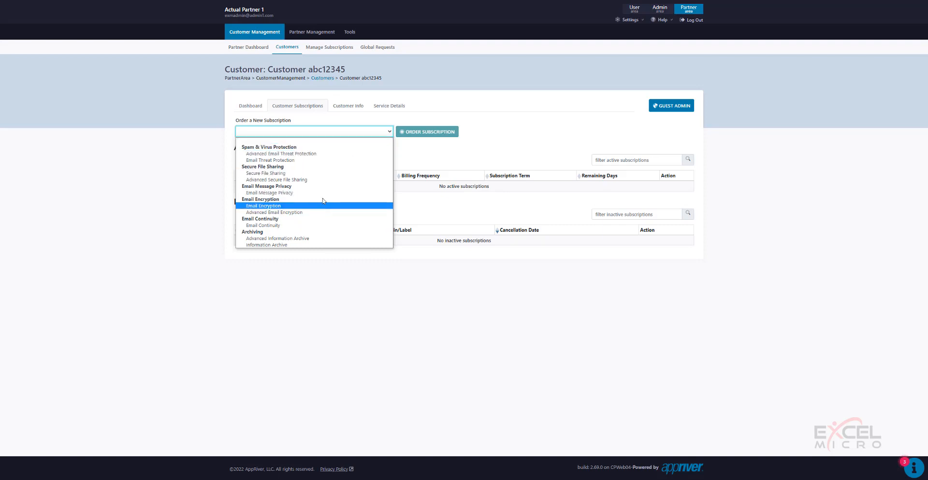
{"action": "left_click", "coordinate": [289, 160]}
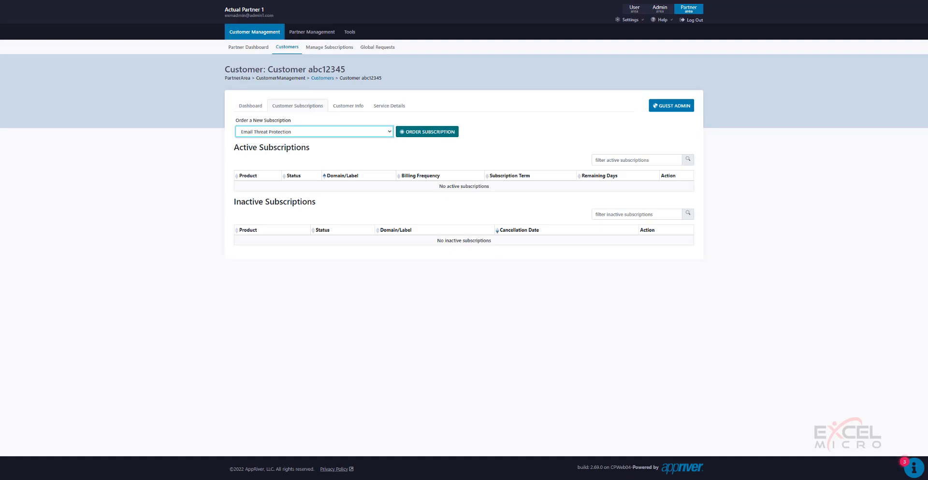
{"action": "left_click", "coordinate": [137, 256]}
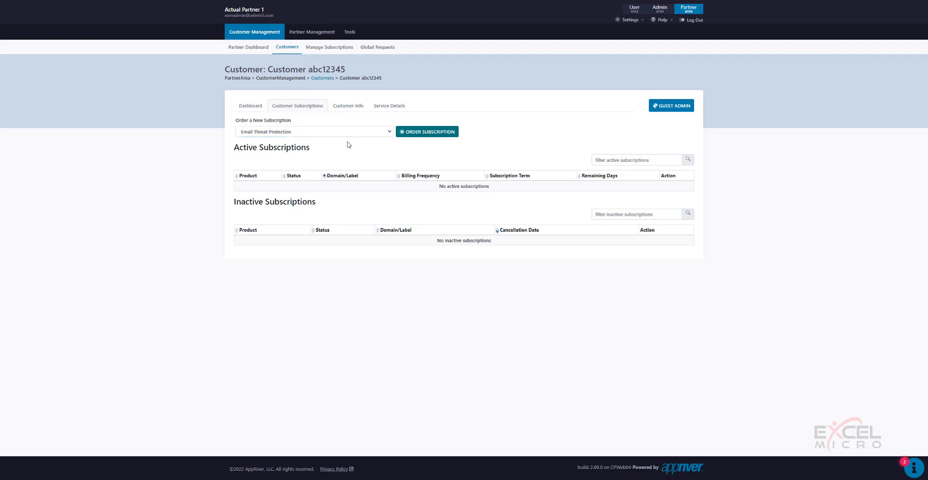
Open EXM Test Account from the partner's channel management list and enter guest administration for it.
{"action": "left_click", "coordinate": [313, 34]}
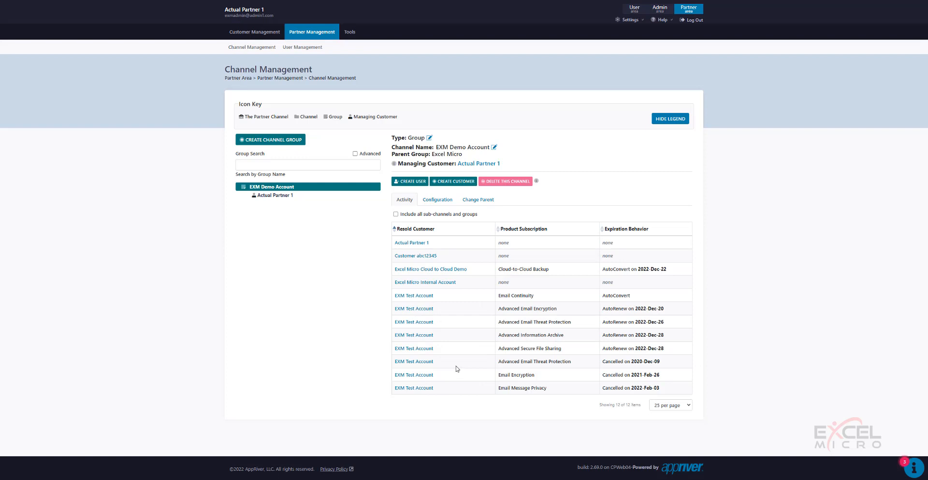
{"action": "left_click", "coordinate": [410, 324]}
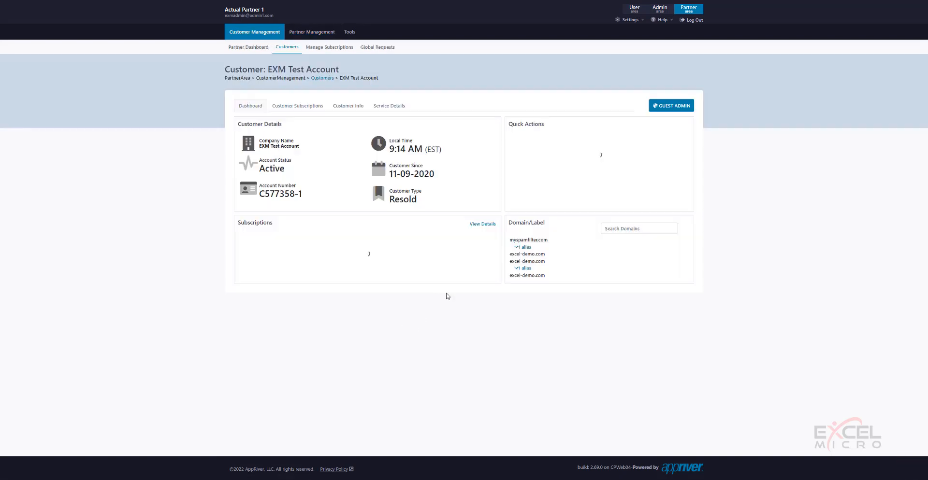
{"action": "left_click", "coordinate": [671, 107]}
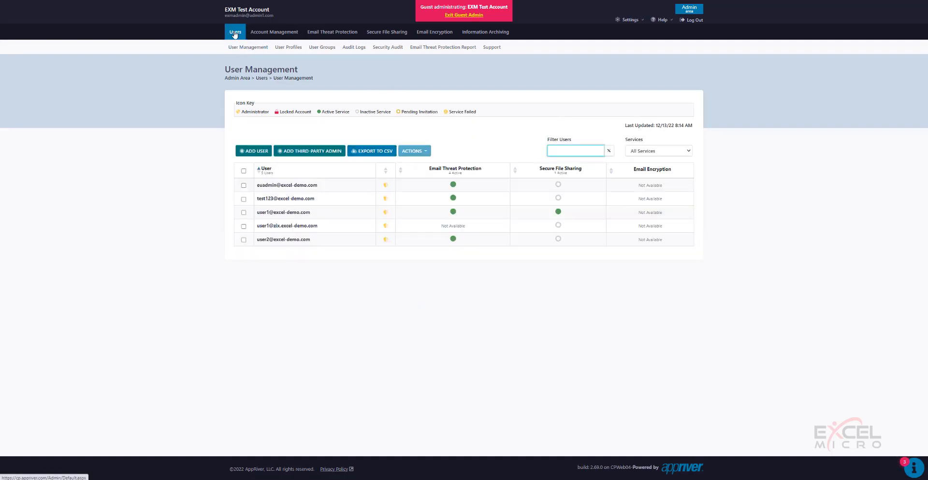
Open the form for adding a user in the account's user management.
{"action": "left_click", "coordinate": [241, 48]}
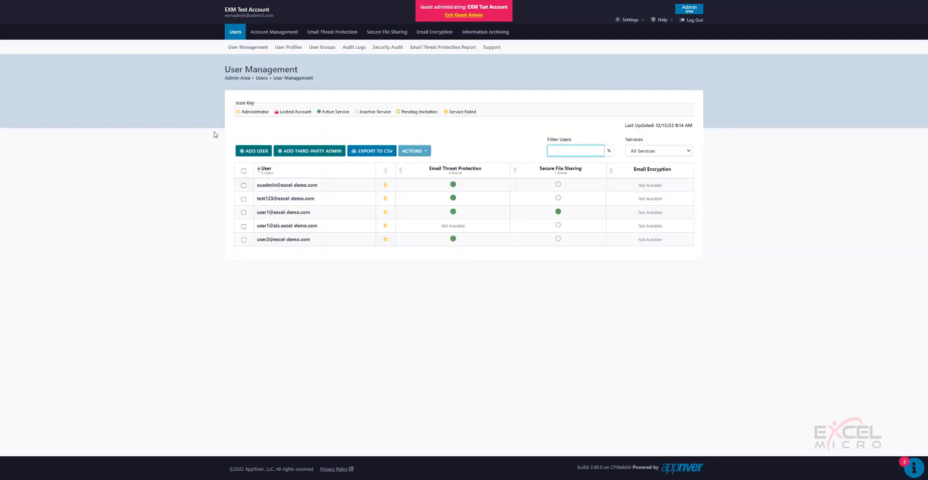
{"action": "left_click", "coordinate": [255, 151]}
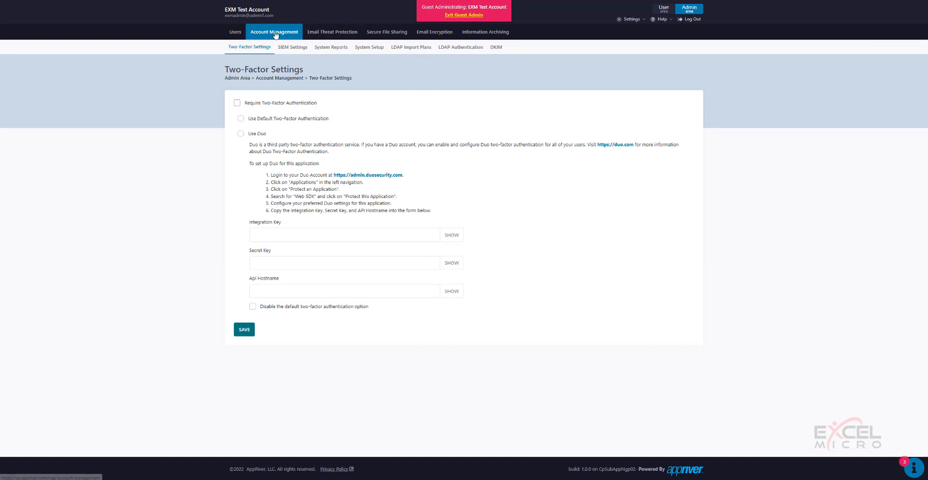
View the settings for a new LDAP import plan and the LDAP authentication configuration.
{"action": "left_click", "coordinate": [408, 50]}
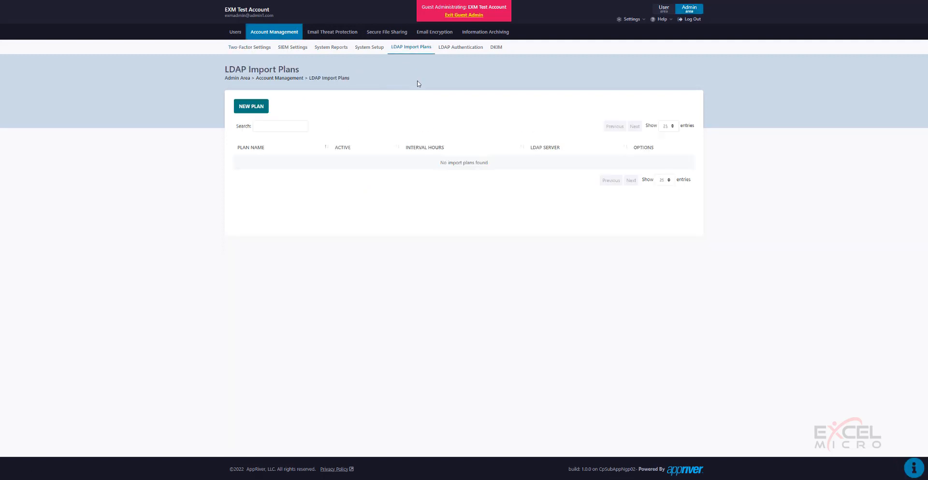
{"action": "left_click", "coordinate": [251, 108]}
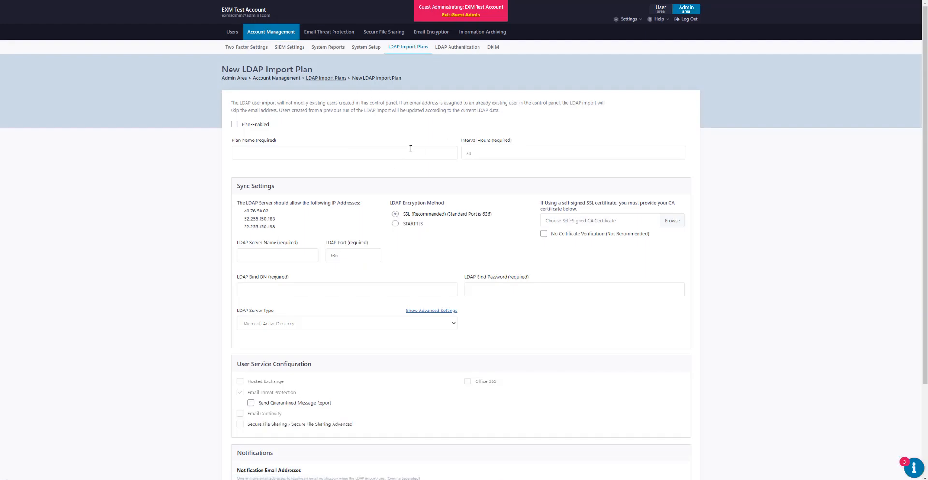
{"action": "left_click", "coordinate": [452, 50]}
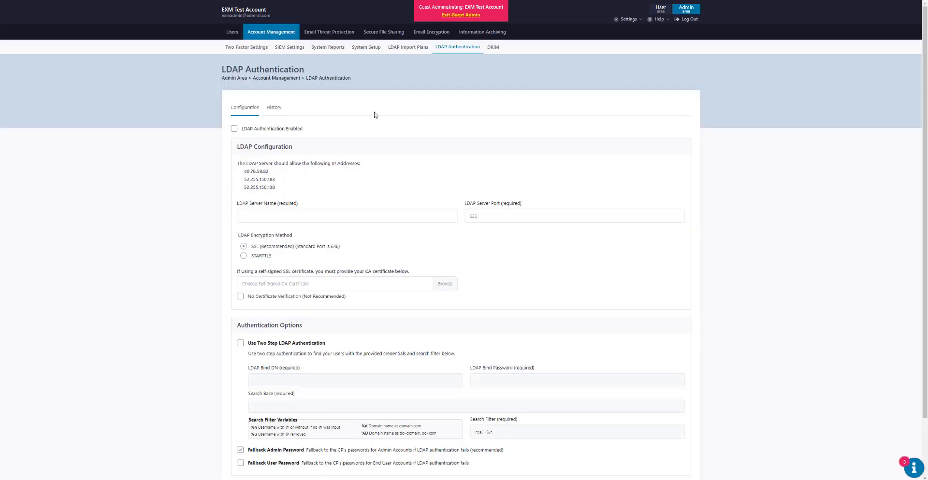